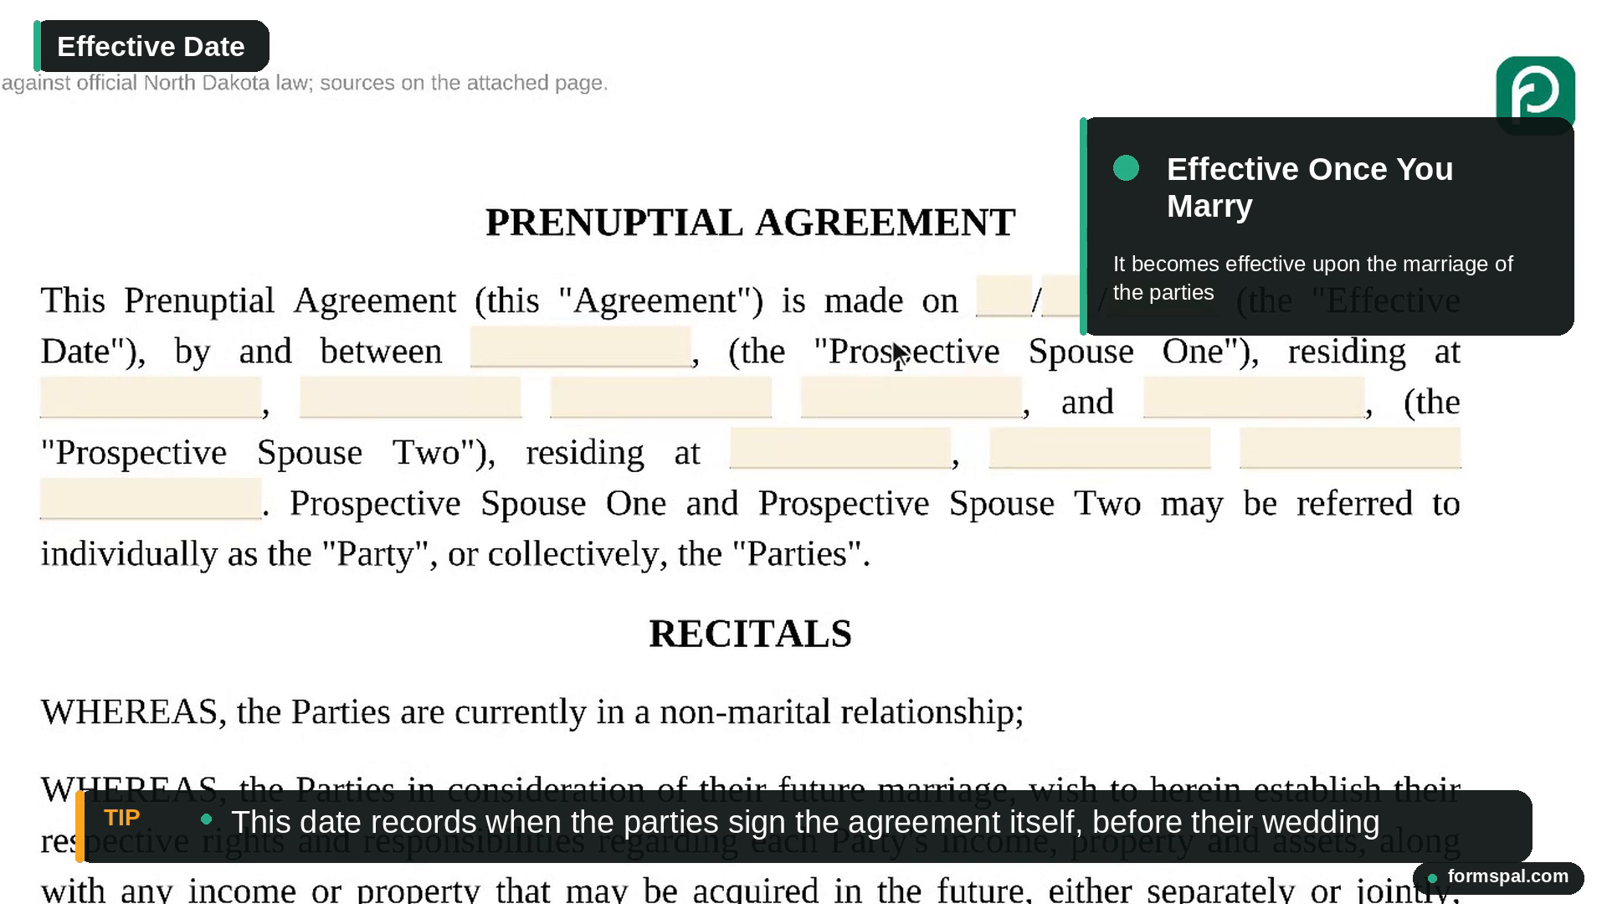
Step: Set the Effective Date in the agreement's opening paragraph to 09/12/2026
left_click(1011, 313)
type("09")
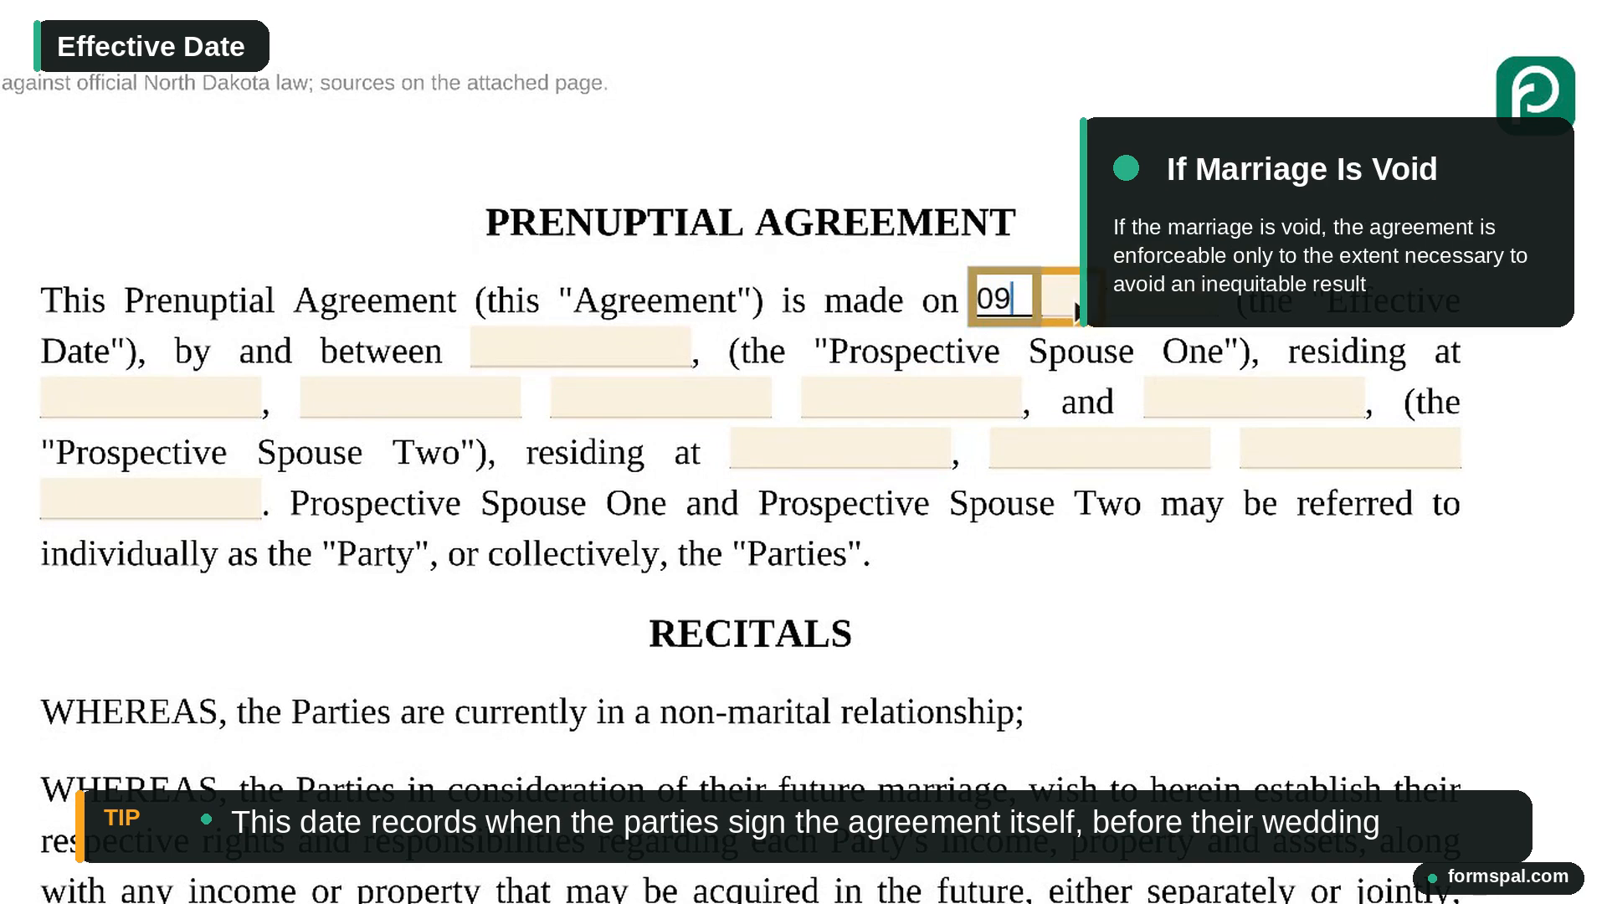
left_click(1076, 308)
type("12")
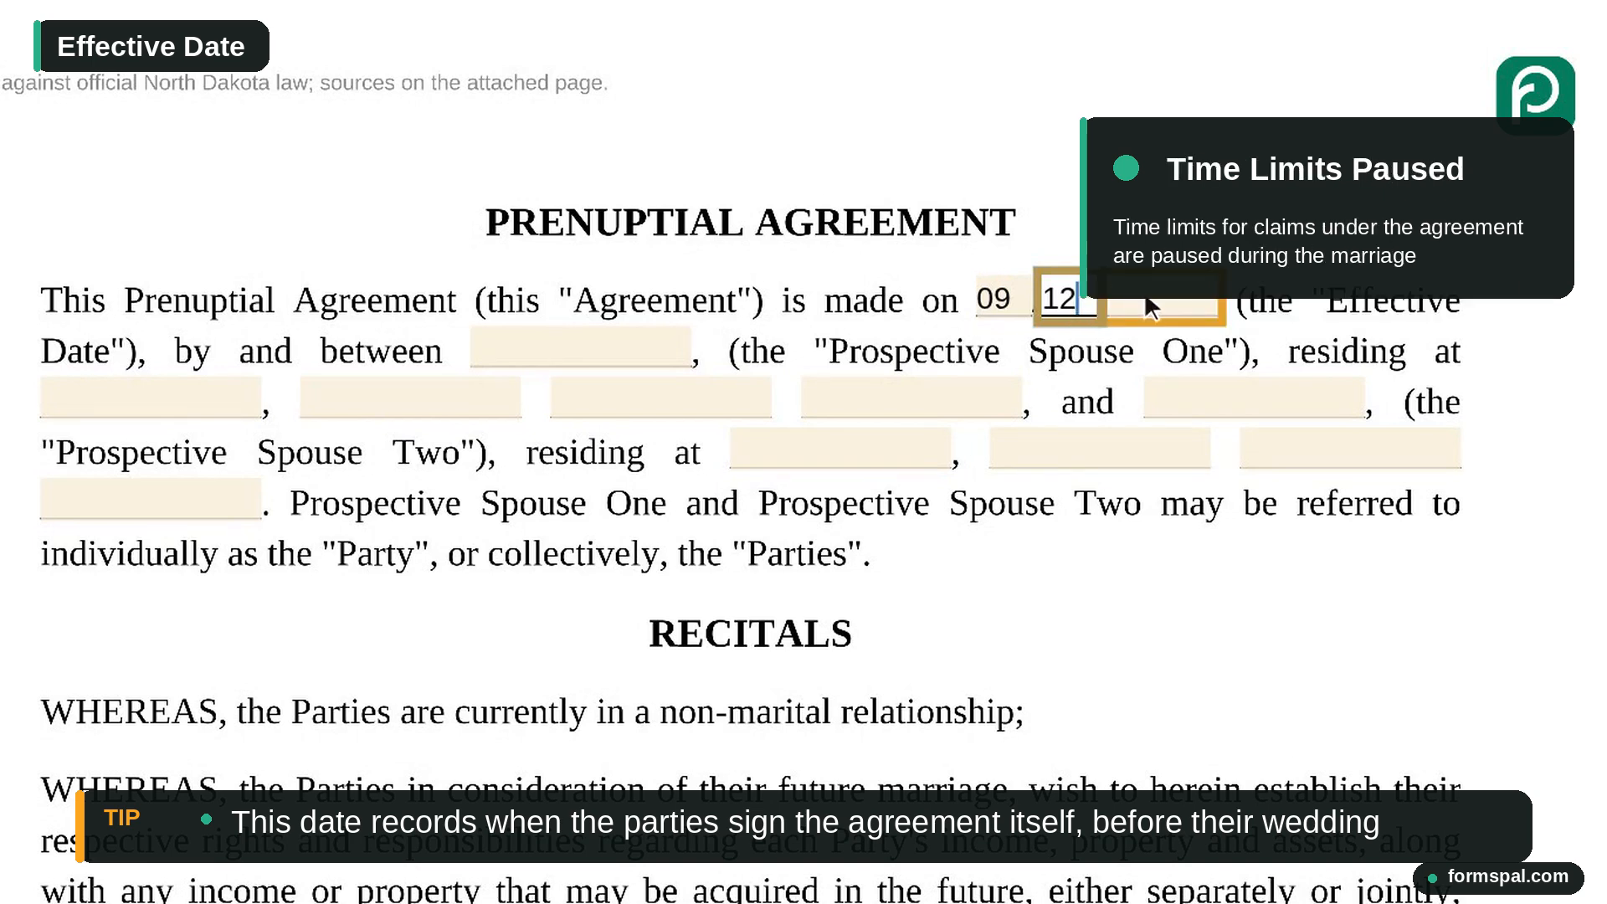
left_click(1167, 297)
type("2026")
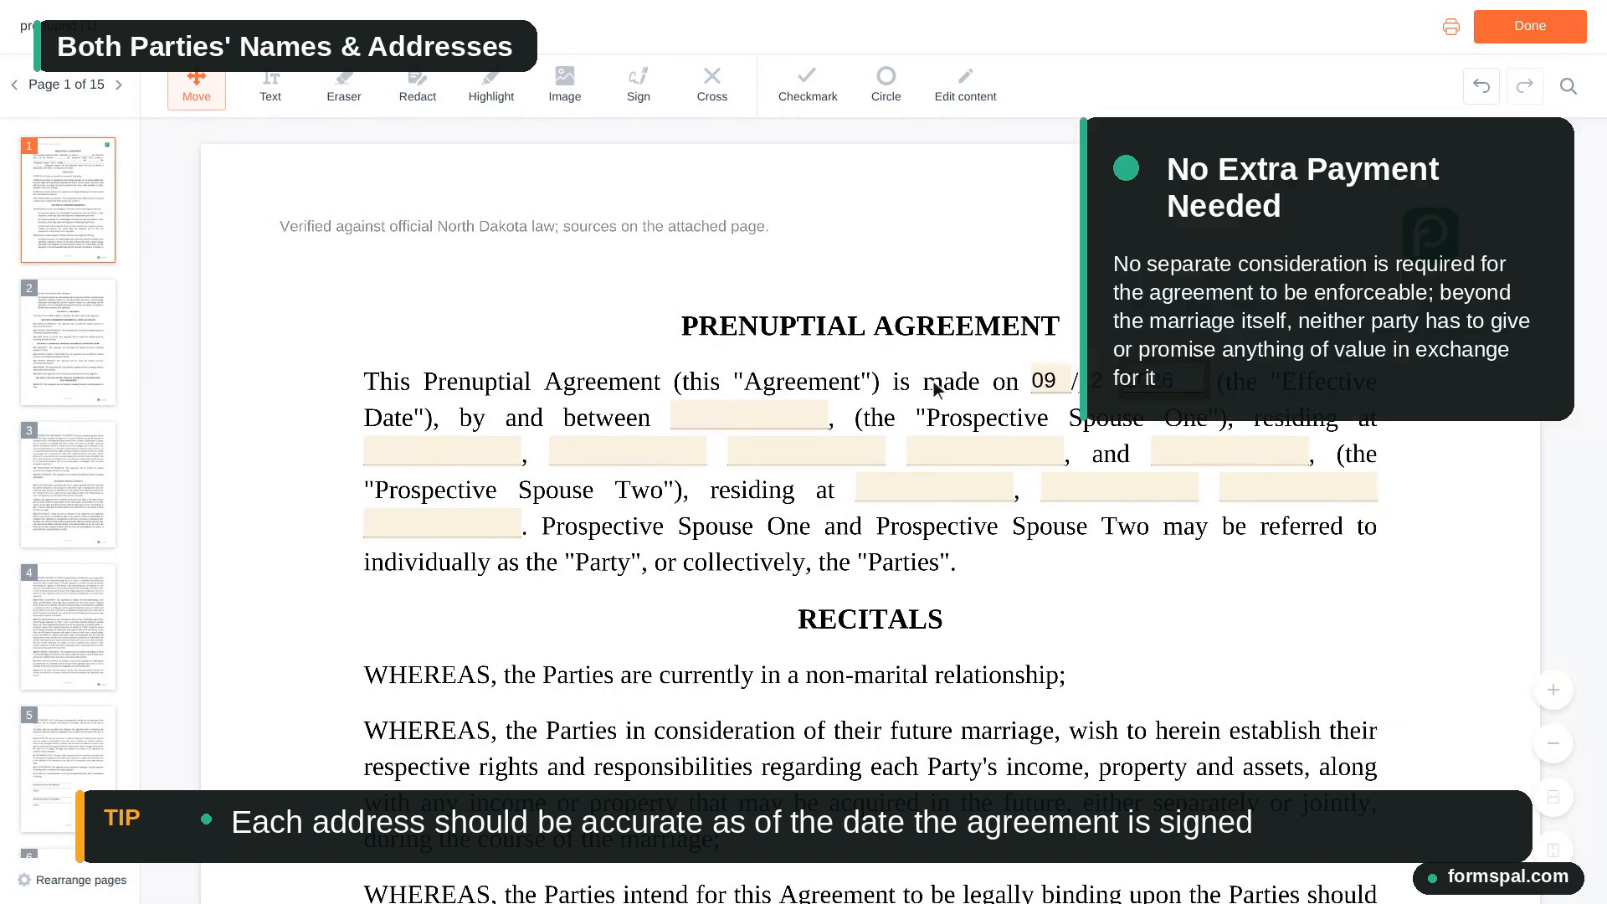
Step: Enter Prospective Spouse One's full name and street address in the opening paragraph
left_click(762, 416)
type("Anna Baker")
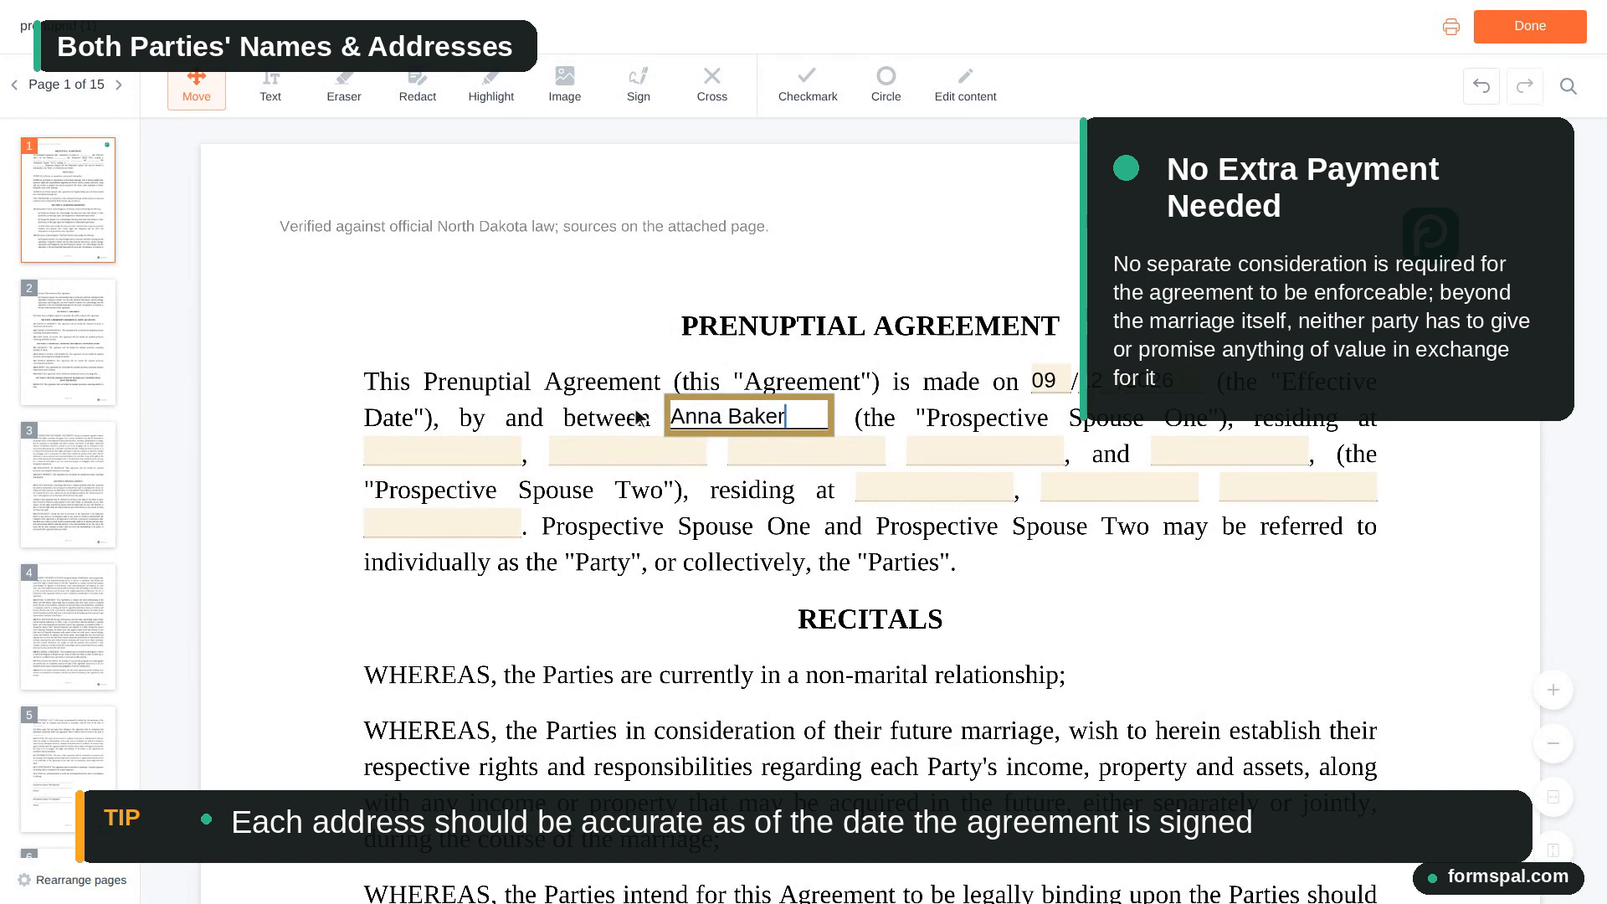
left_click(448, 453)
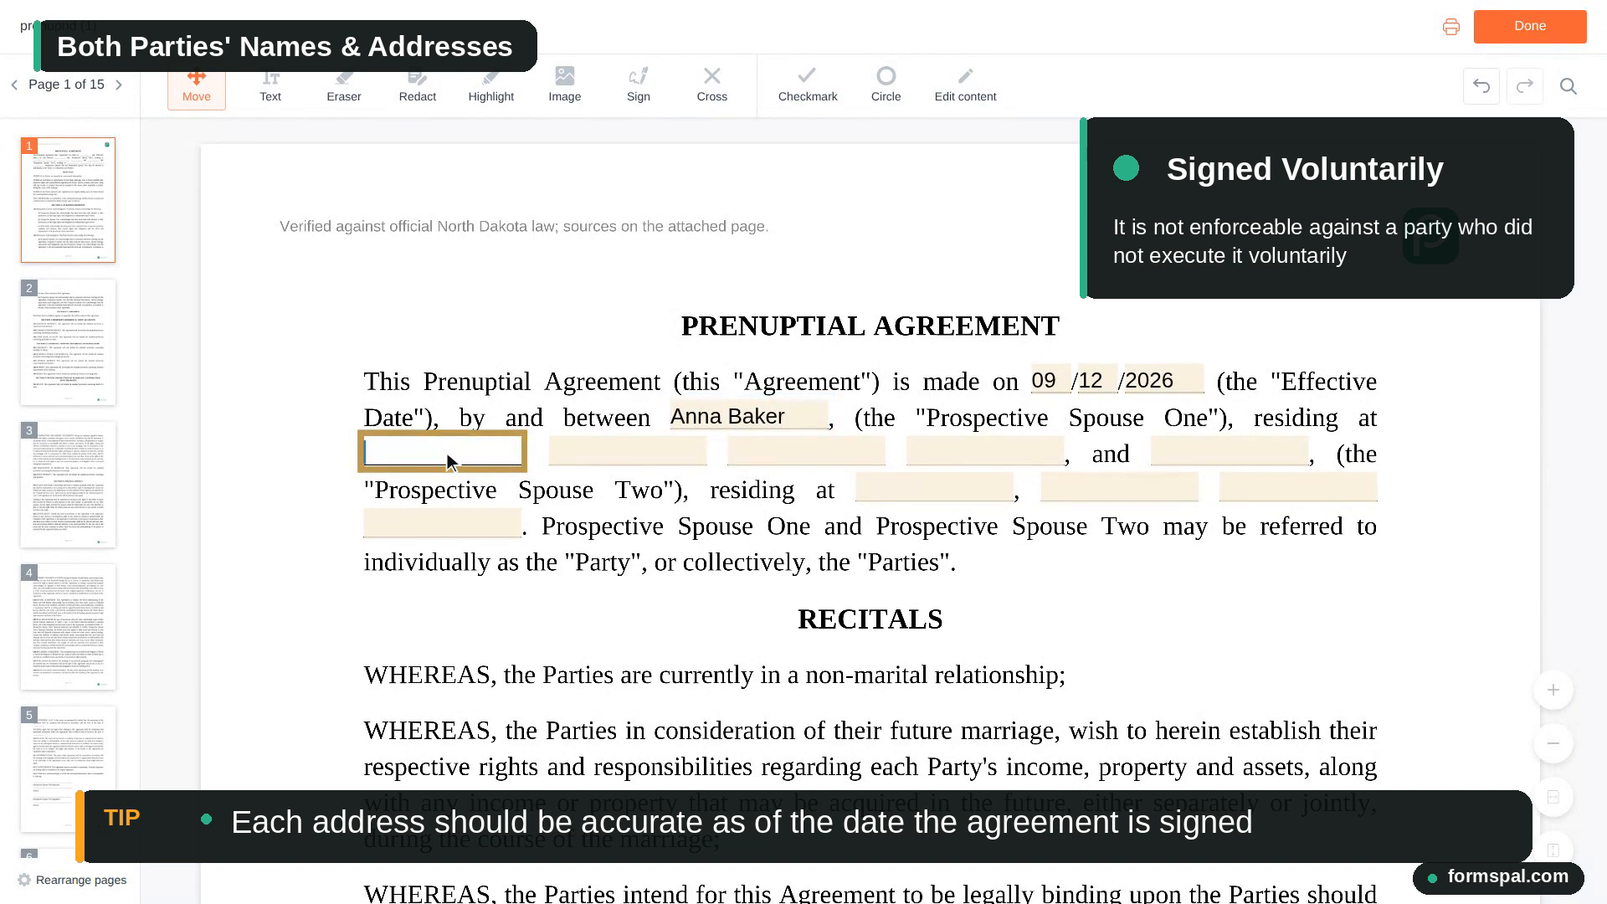
type("1")
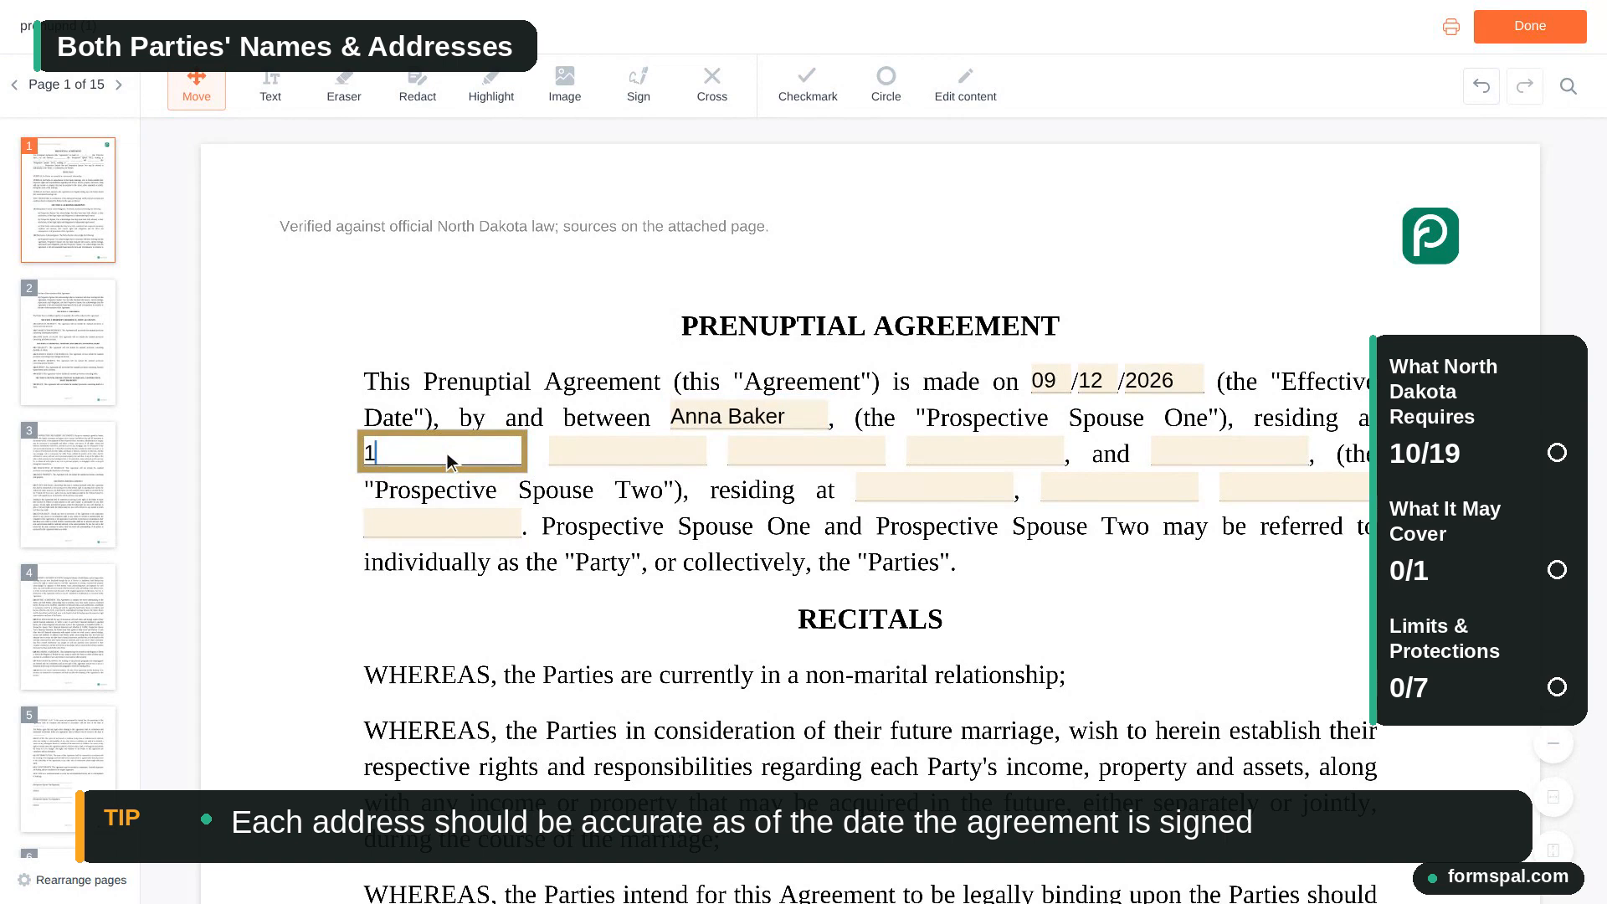
type("23 Main")
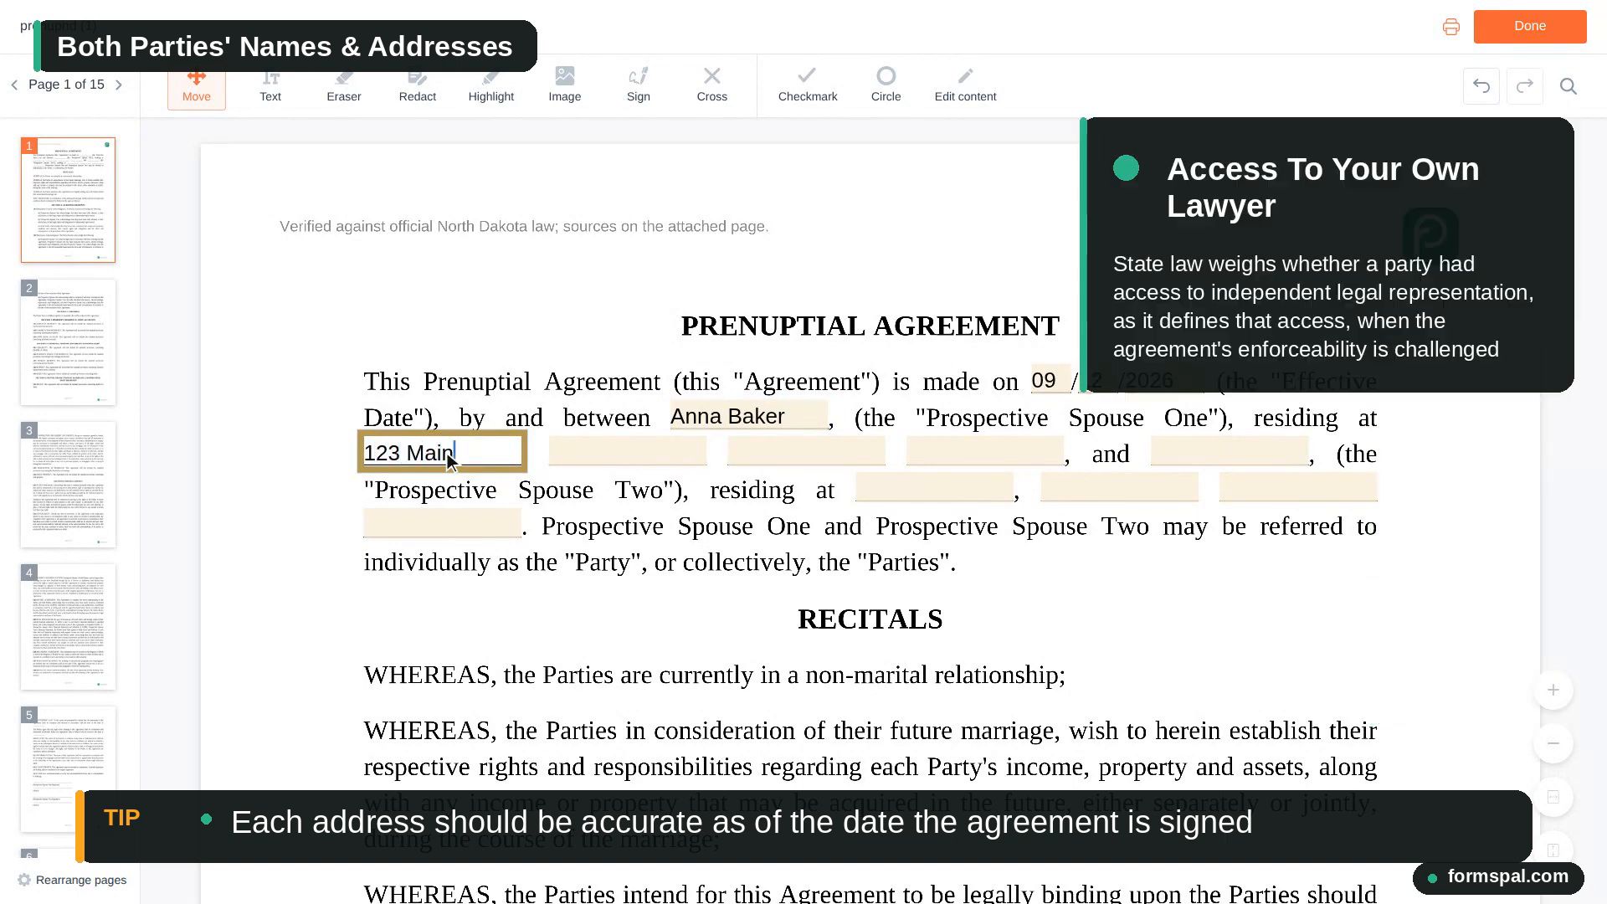
type(" Street")
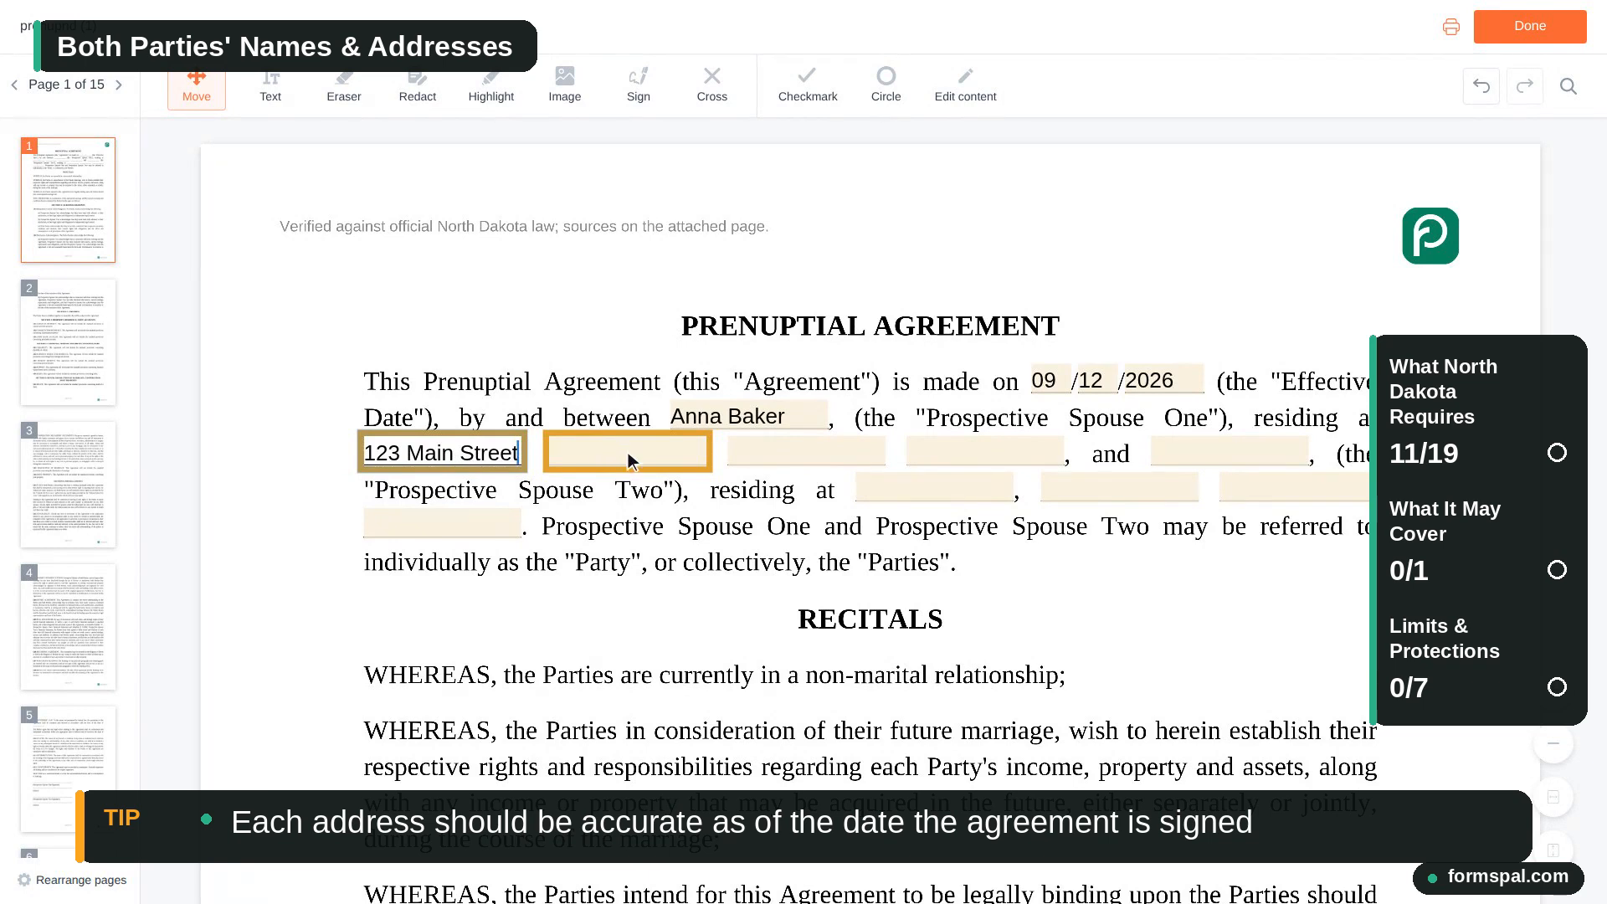
Step: Complete Prospective Spouse One's residence with the city, state and ZIP code
left_click(629, 455)
type("Far")
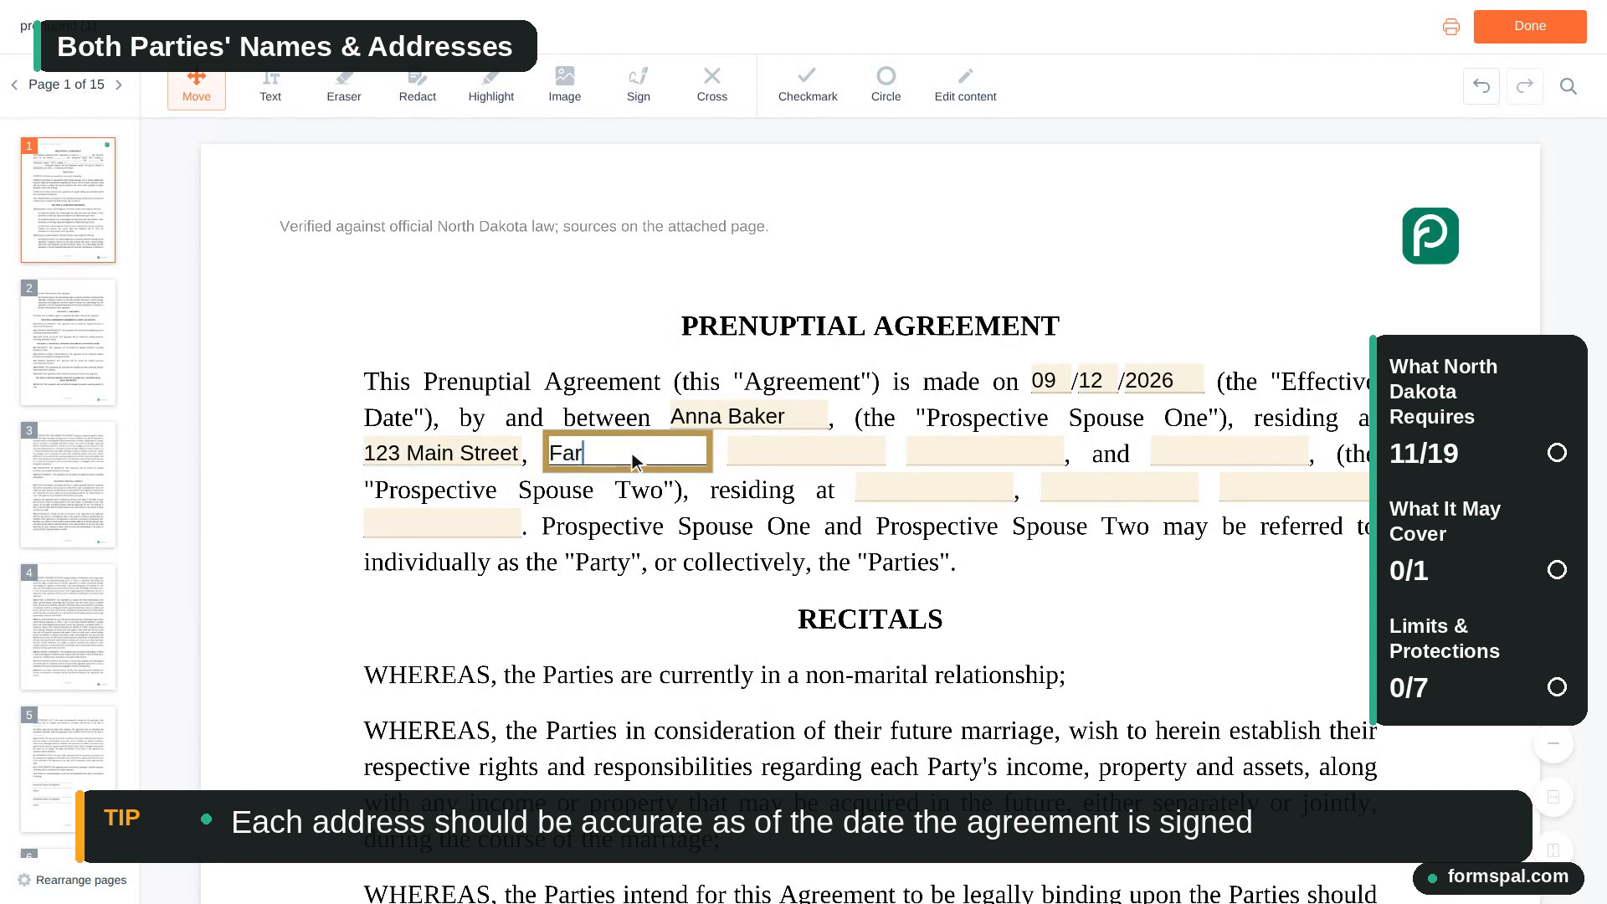
type("go")
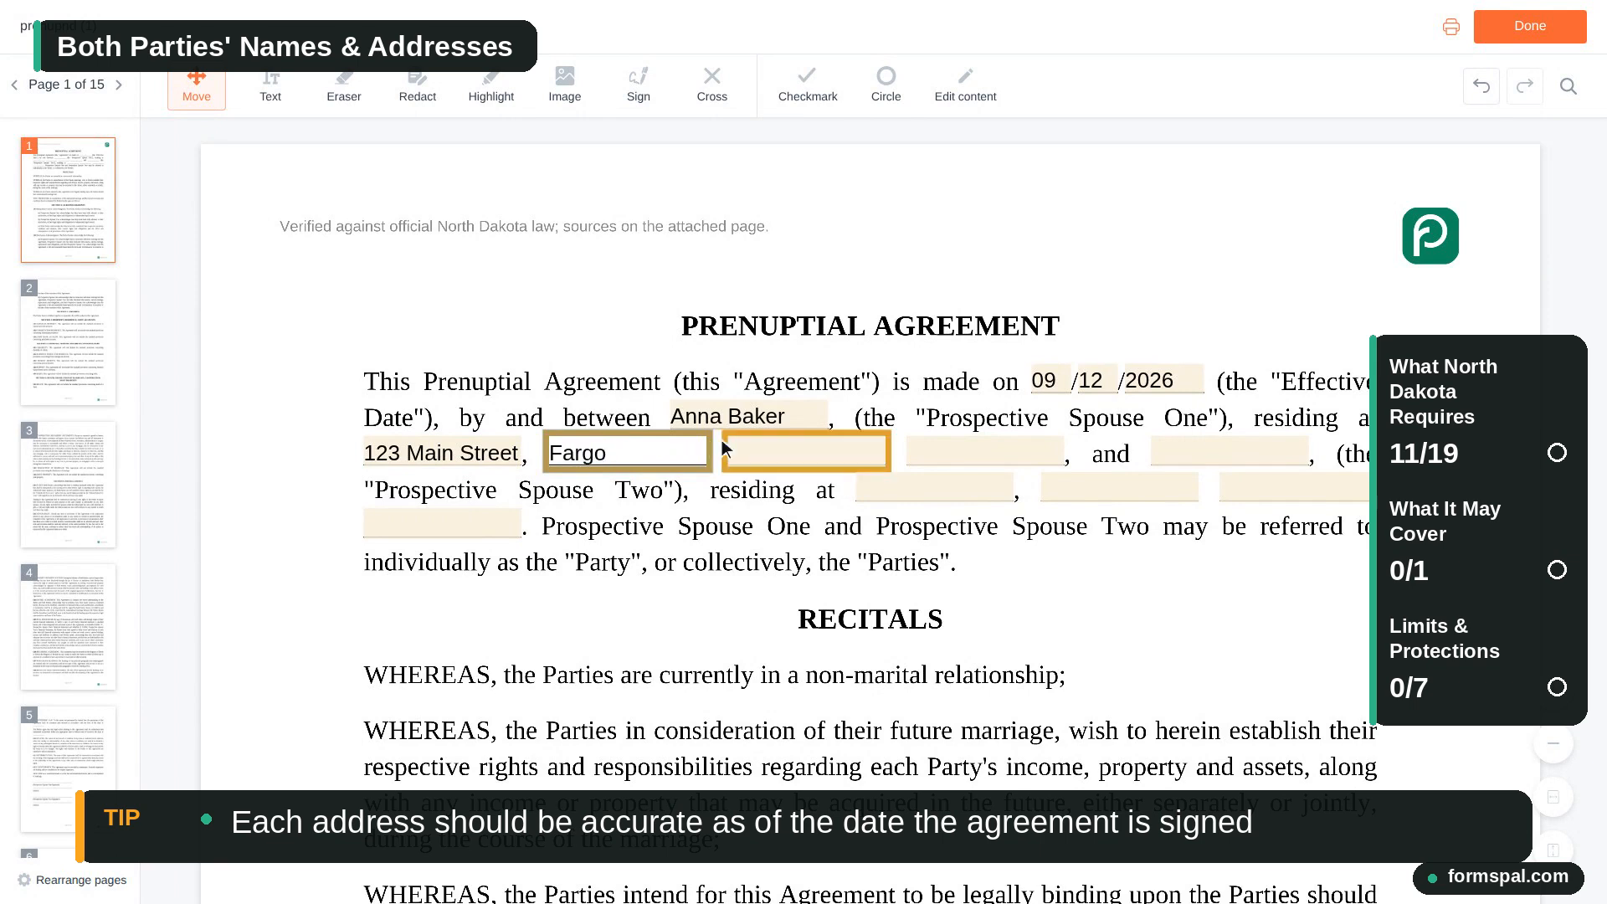
left_click(809, 453)
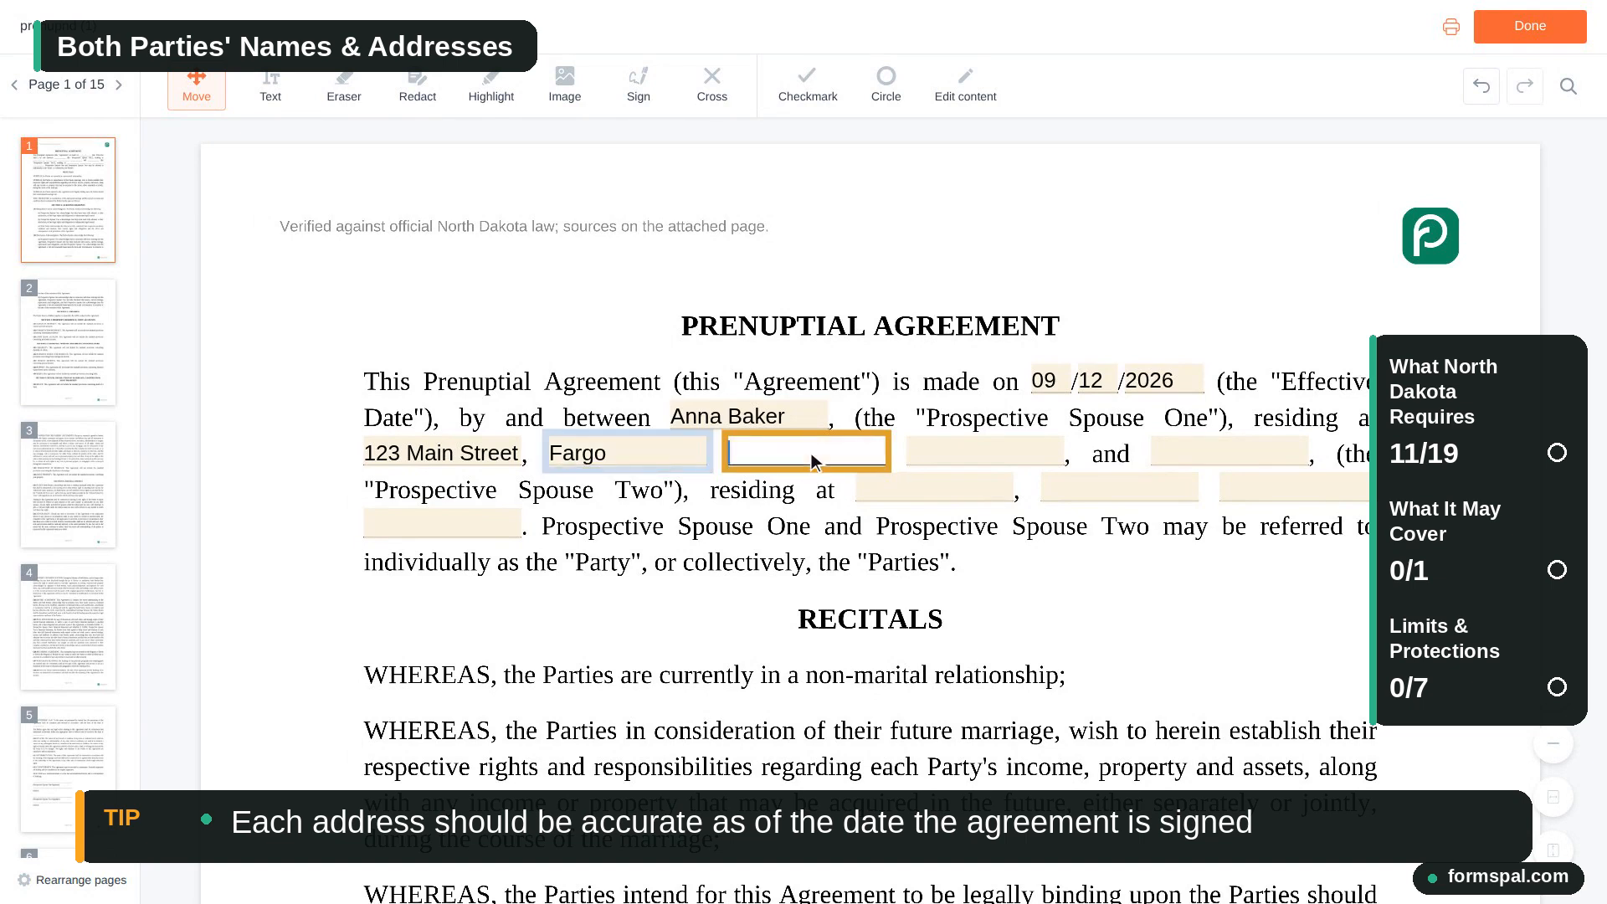
type("ND")
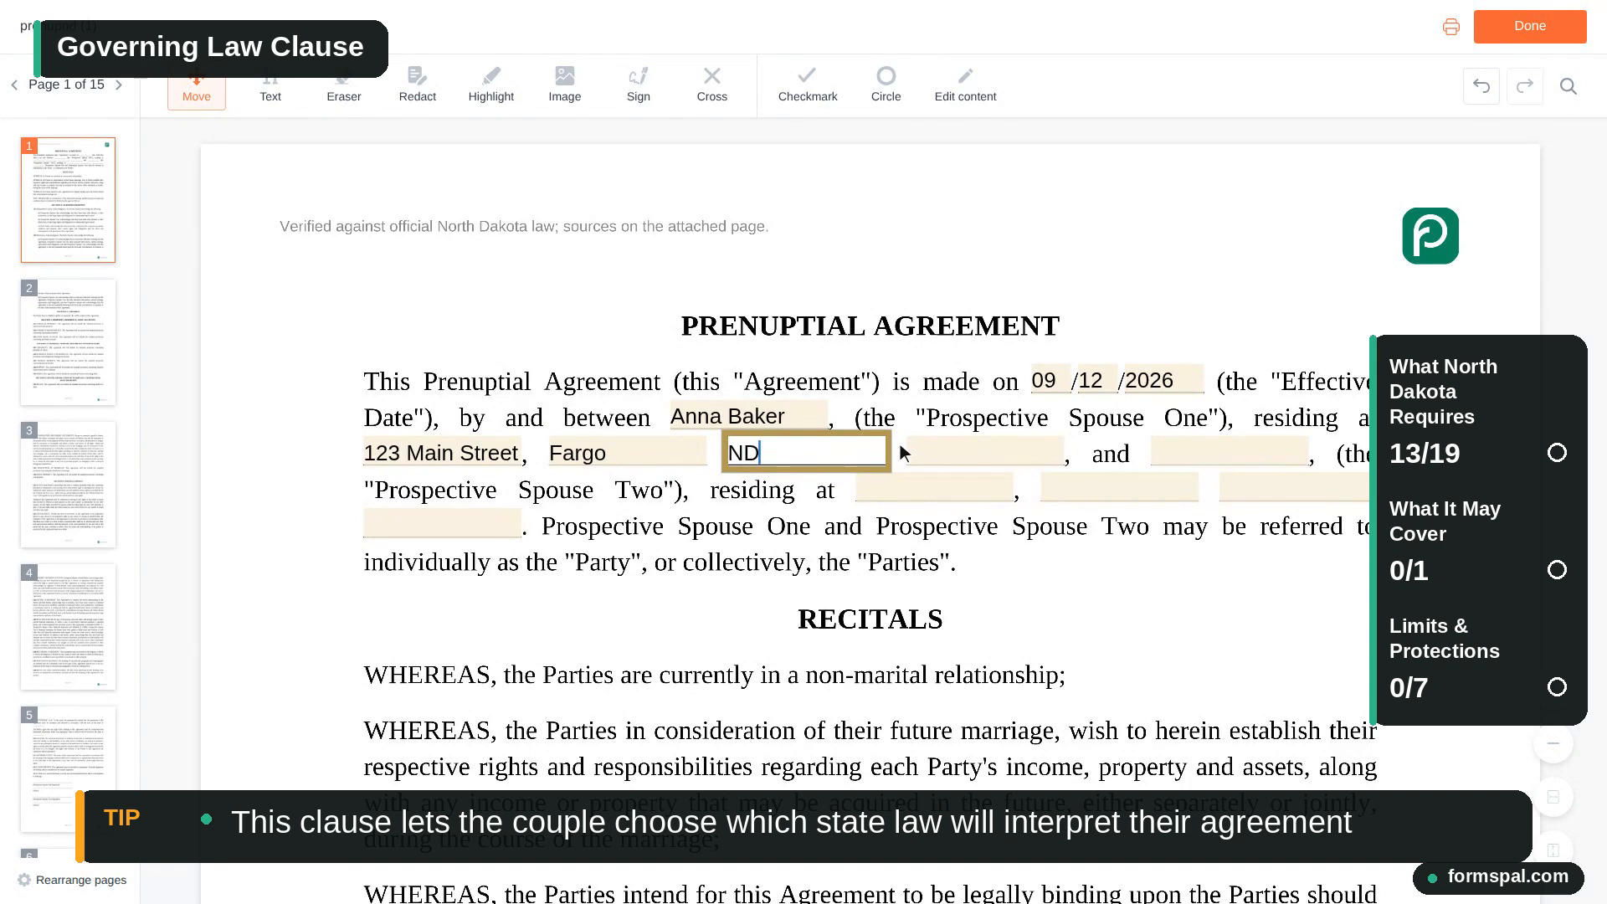
key("Tab")
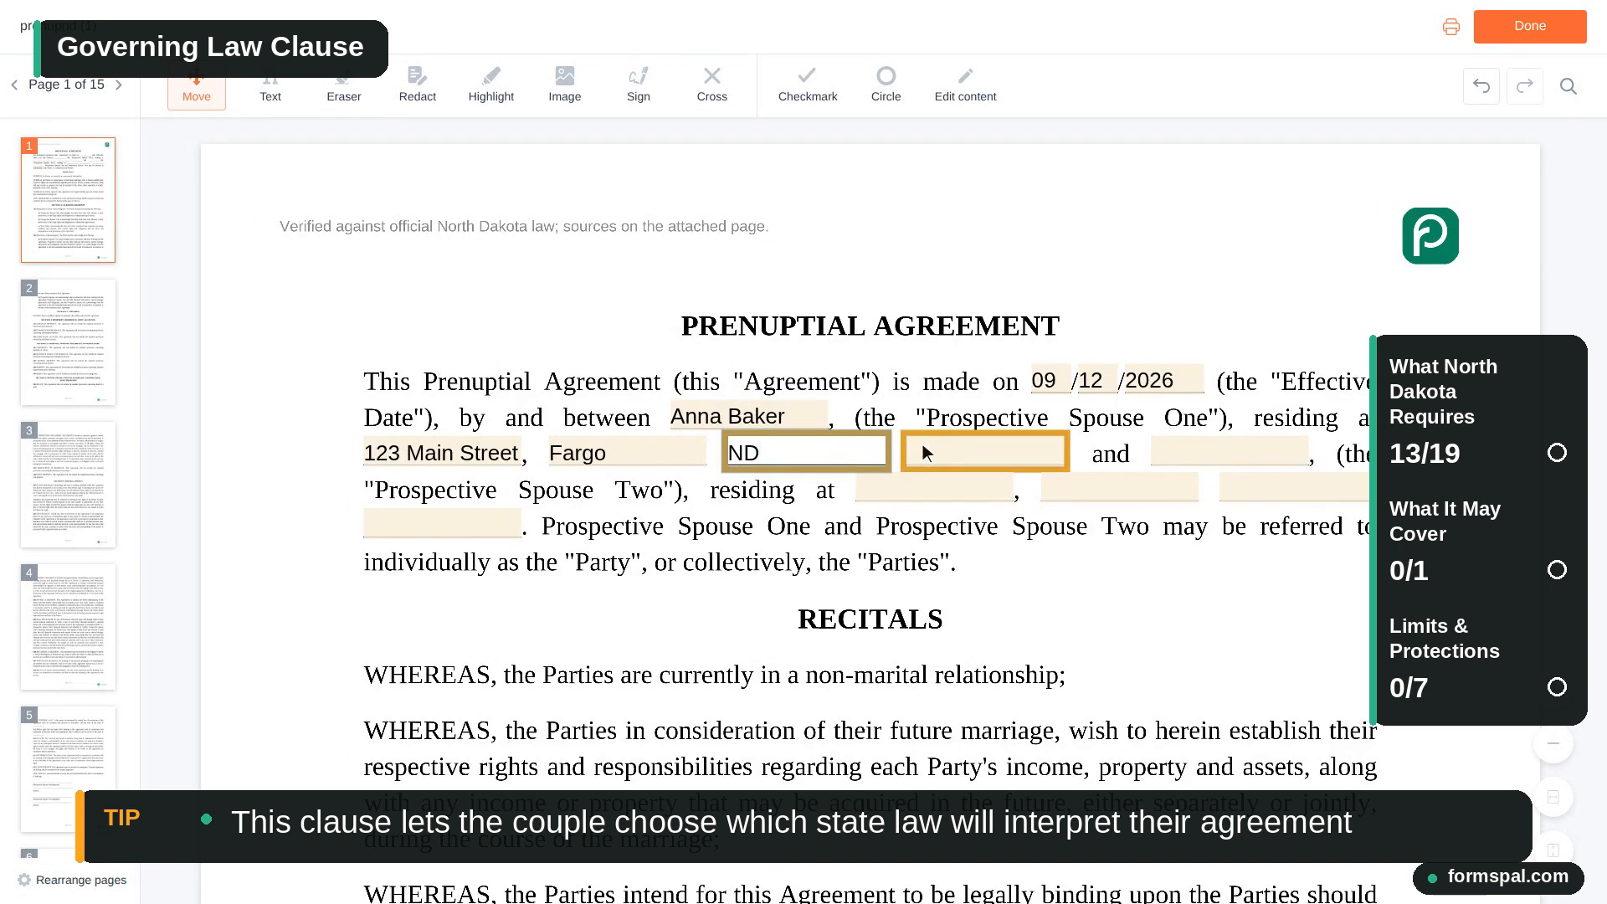
type("58102")
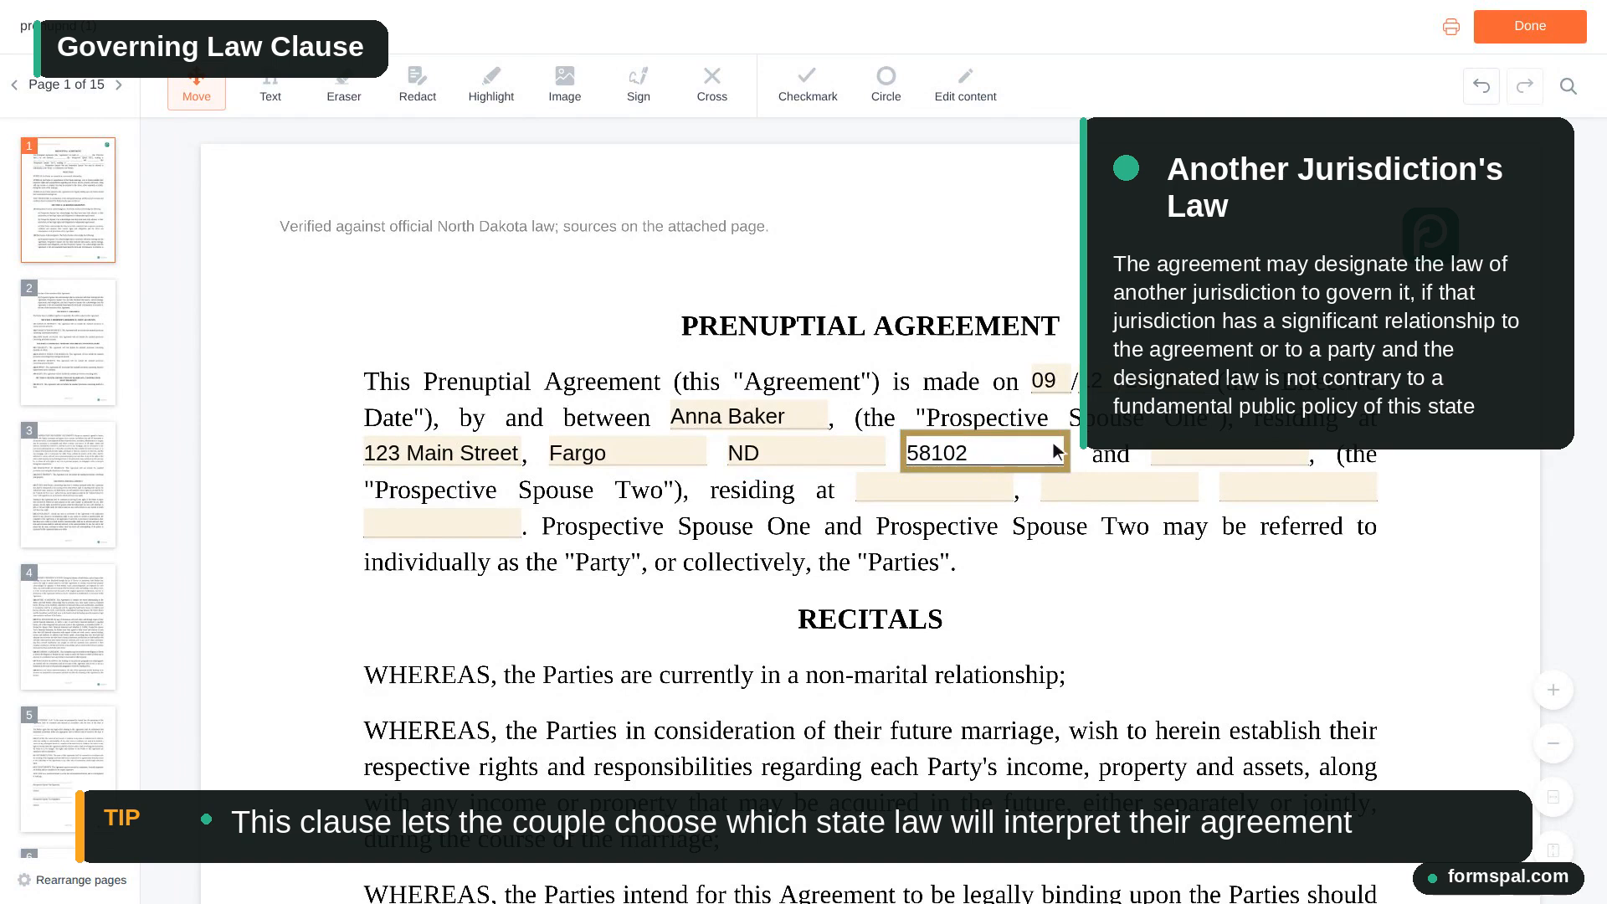
Step: Enter Prospective Spouse Two's full name and street address in the opening paragraph
left_click(1227, 457)
type("Ben")
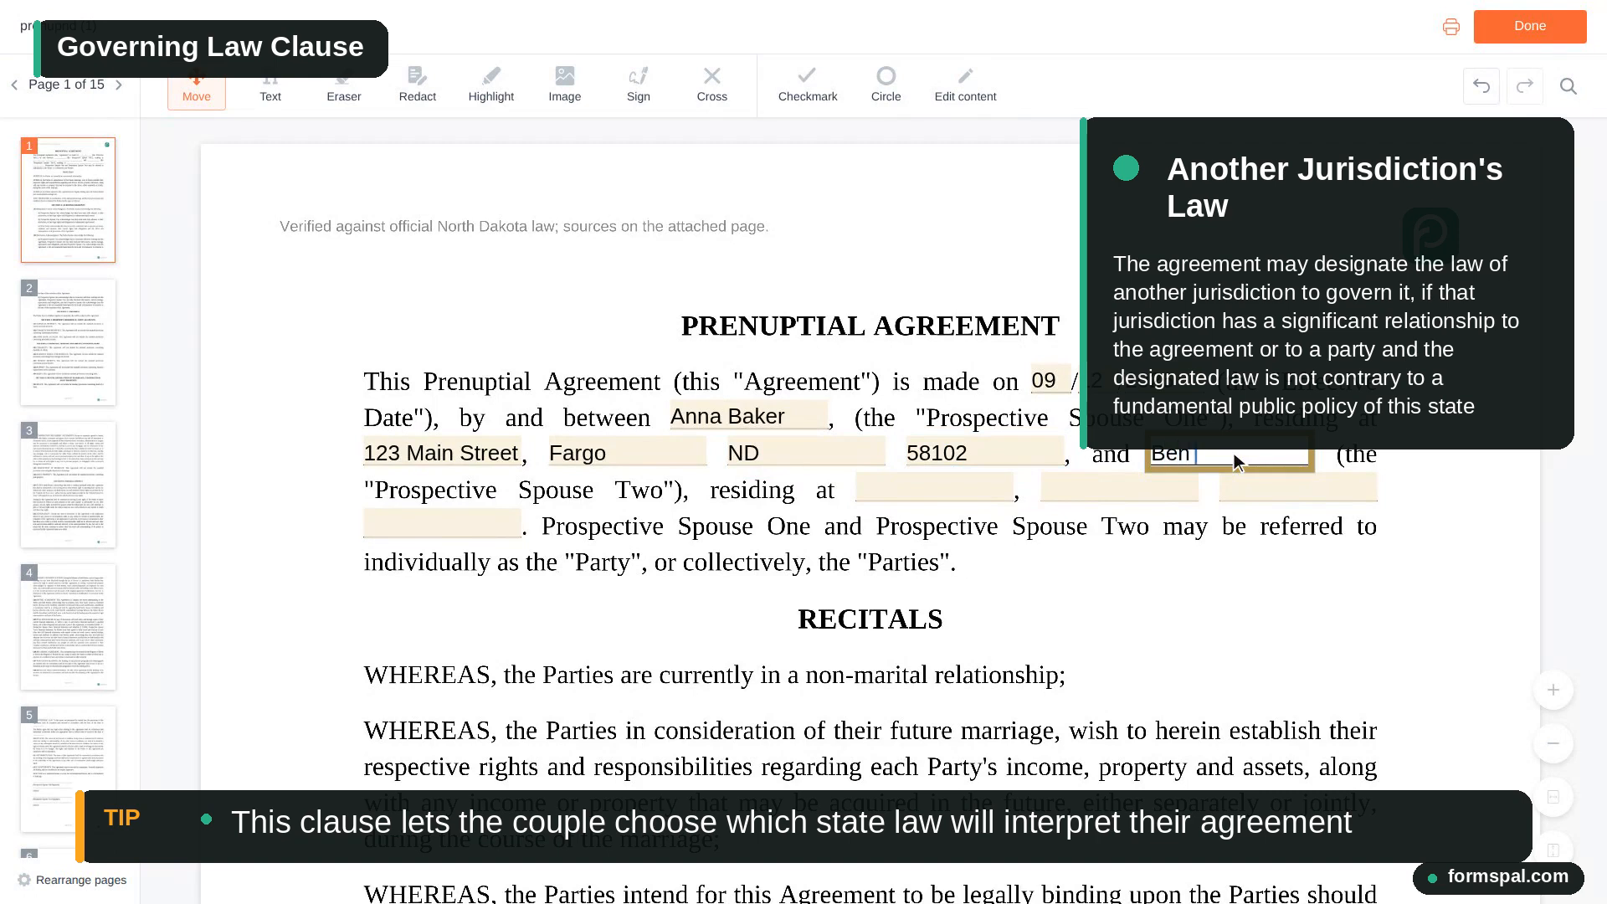
type(" Carter")
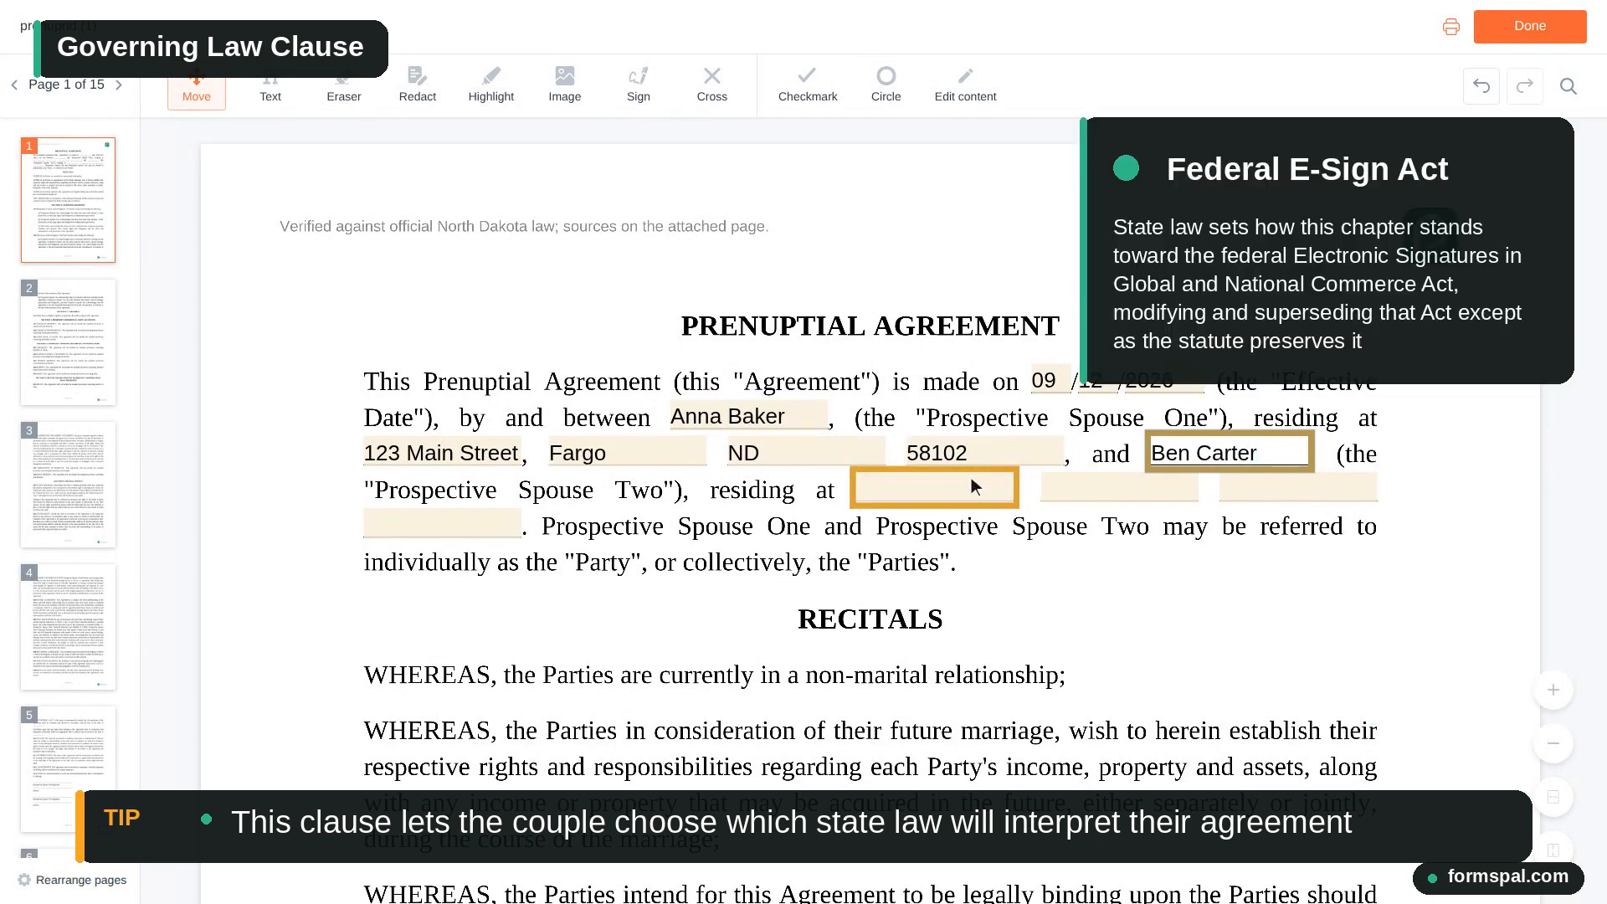
left_click(942, 494)
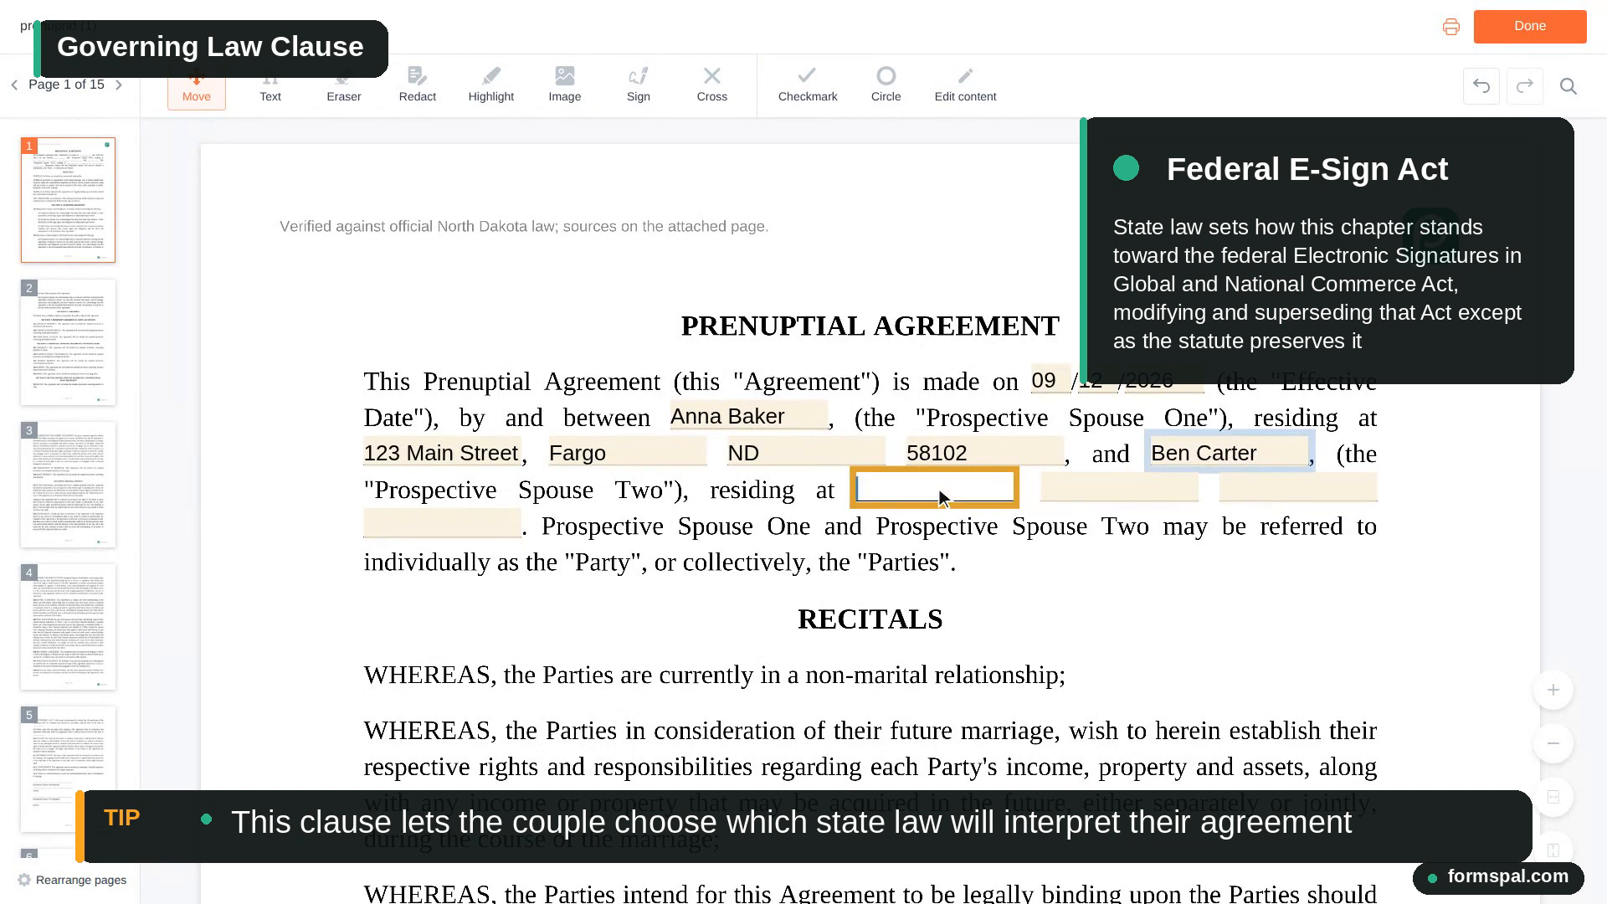
type("456 Oak Avenue")
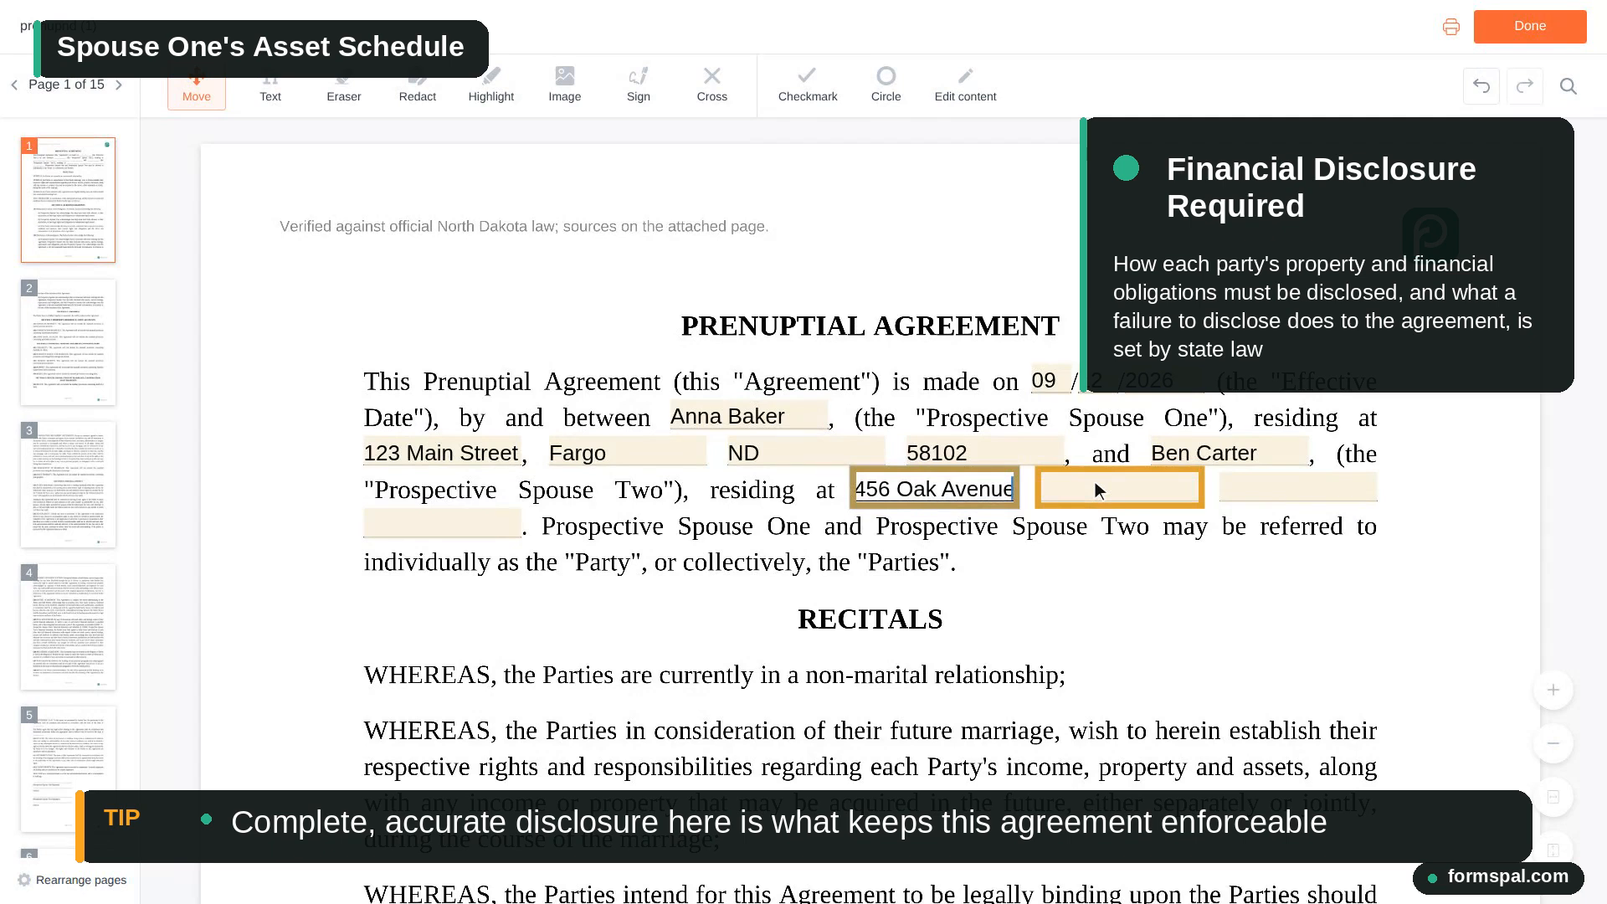
Step: Complete Prospective Spouse Two's residence with the city, state and ZIP code
left_click(1122, 489)
type("Fargo")
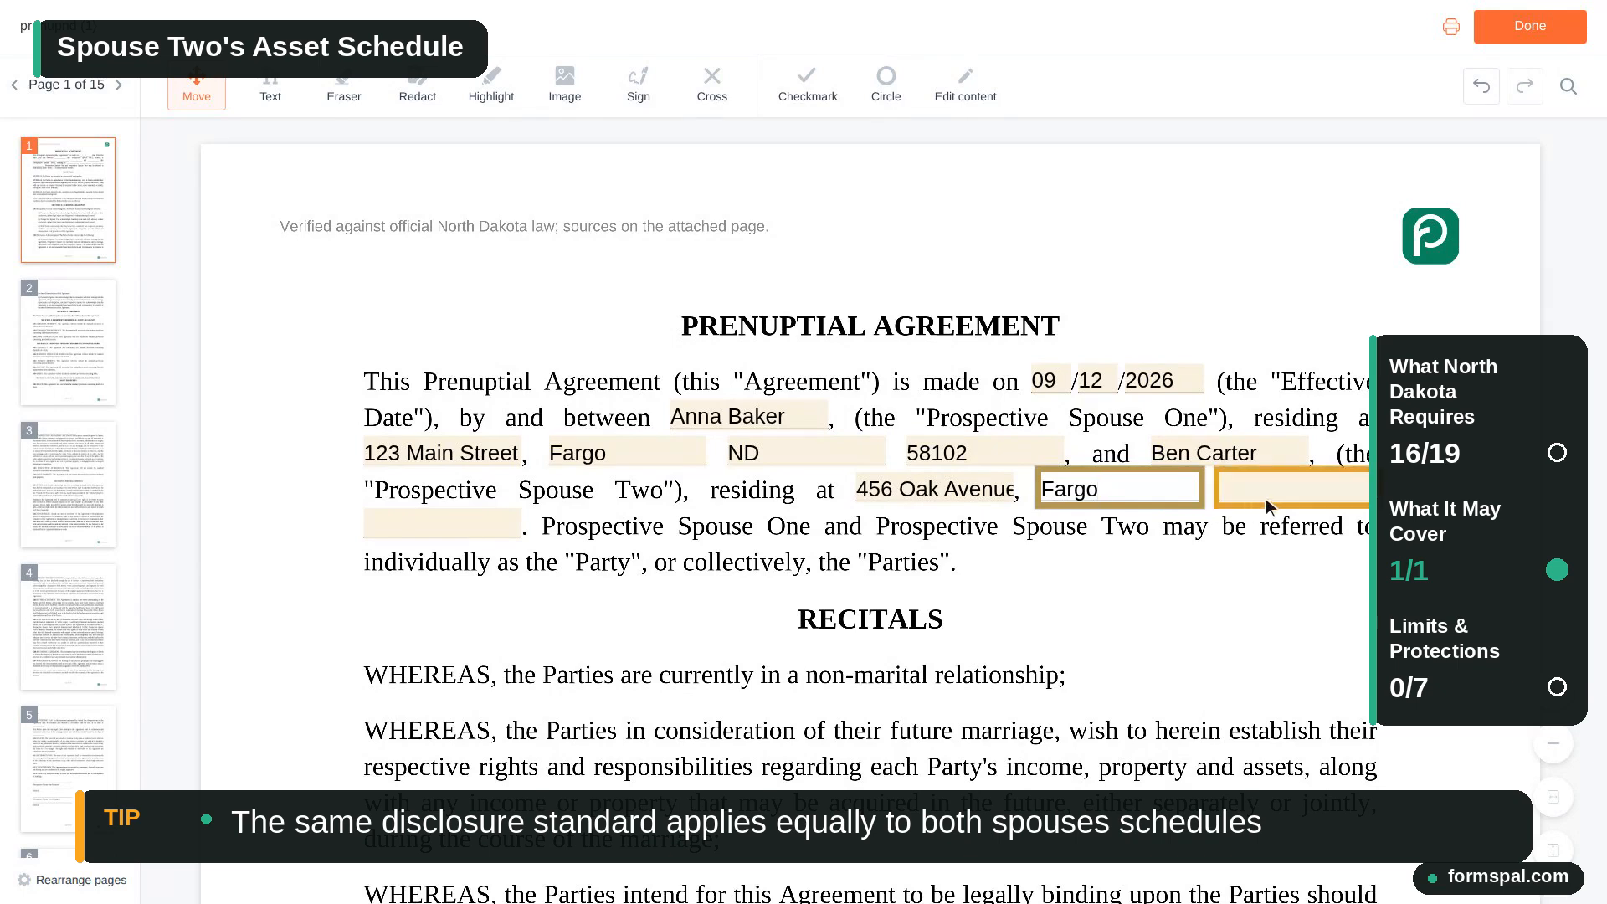
left_click(1297, 494)
type("ND")
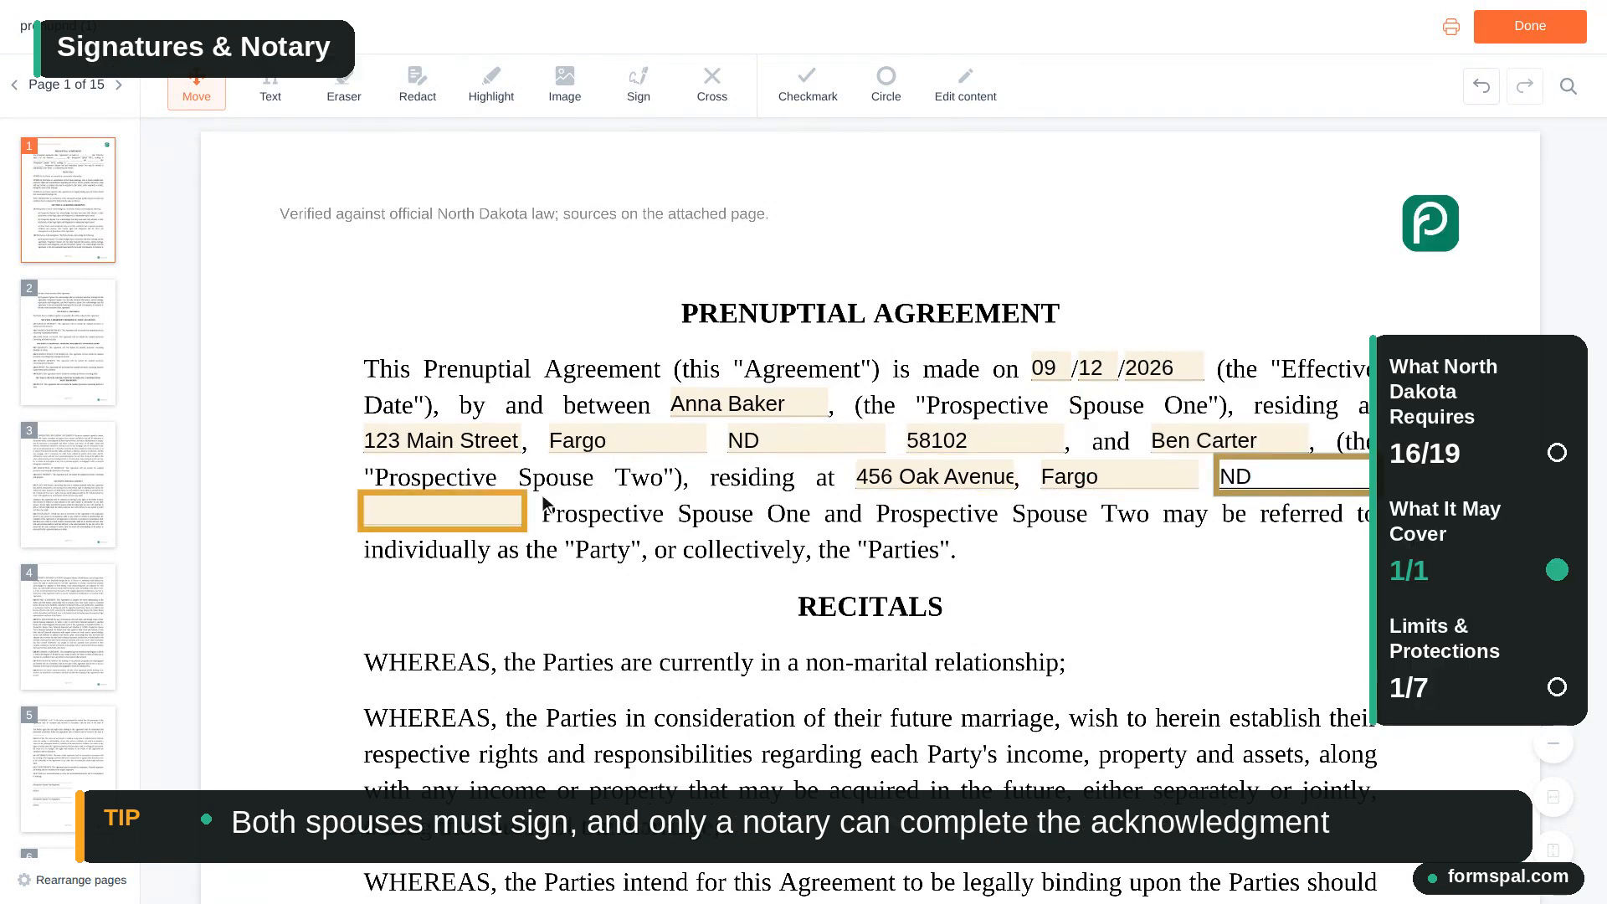
left_click(447, 512)
type("581")
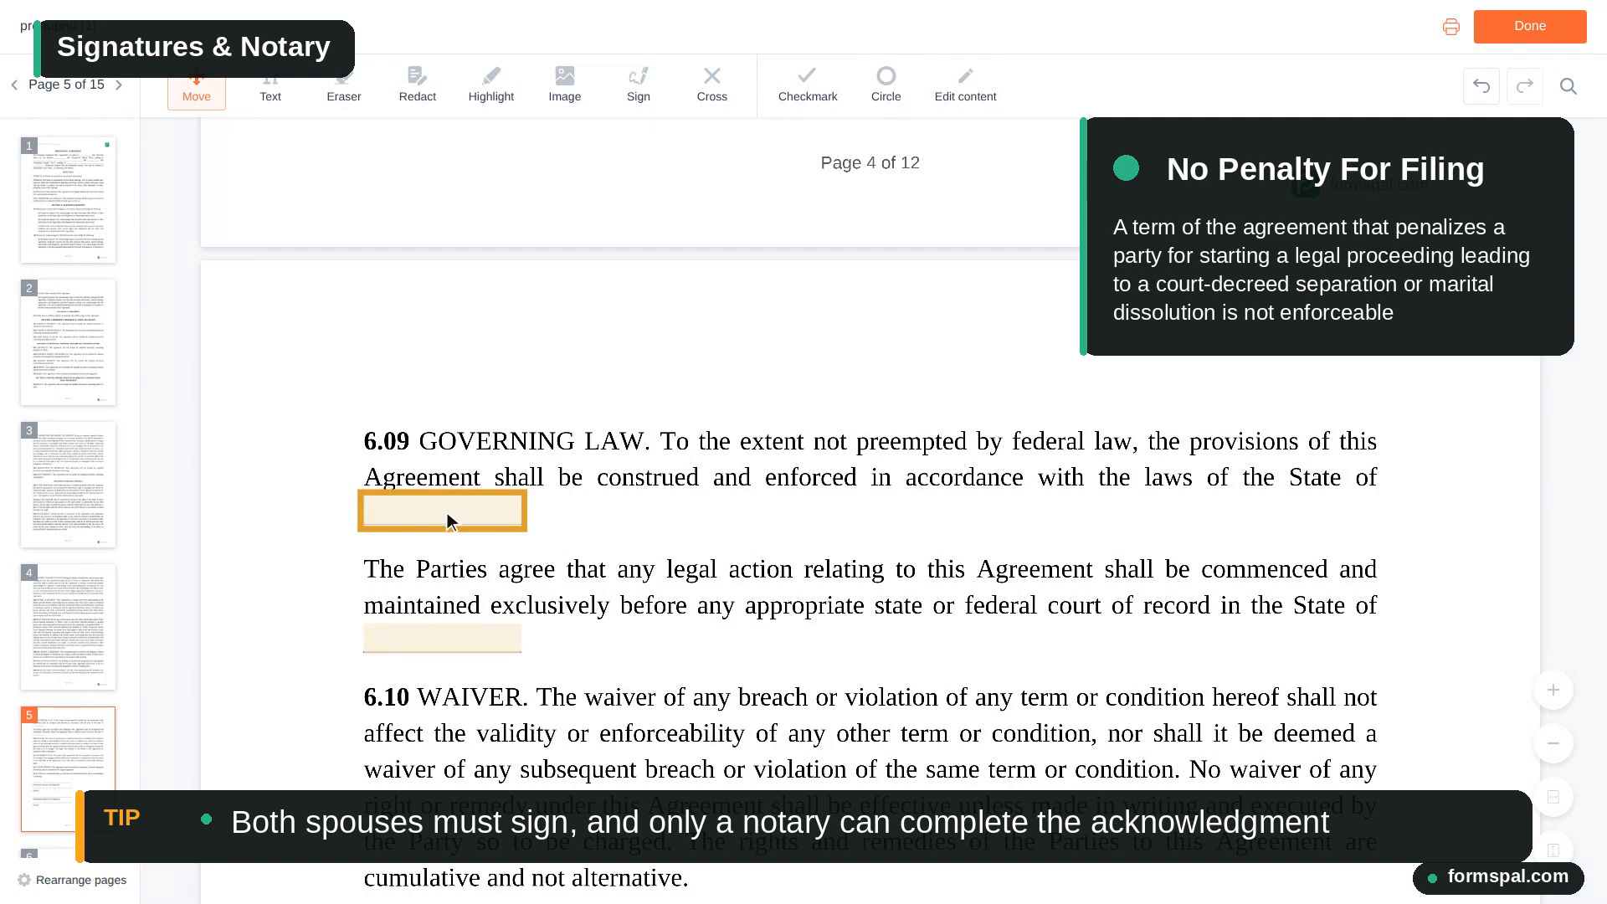
Step: Start filling in the state whose laws govern the agreement in section 6.09, Governing Law
left_click(447, 512)
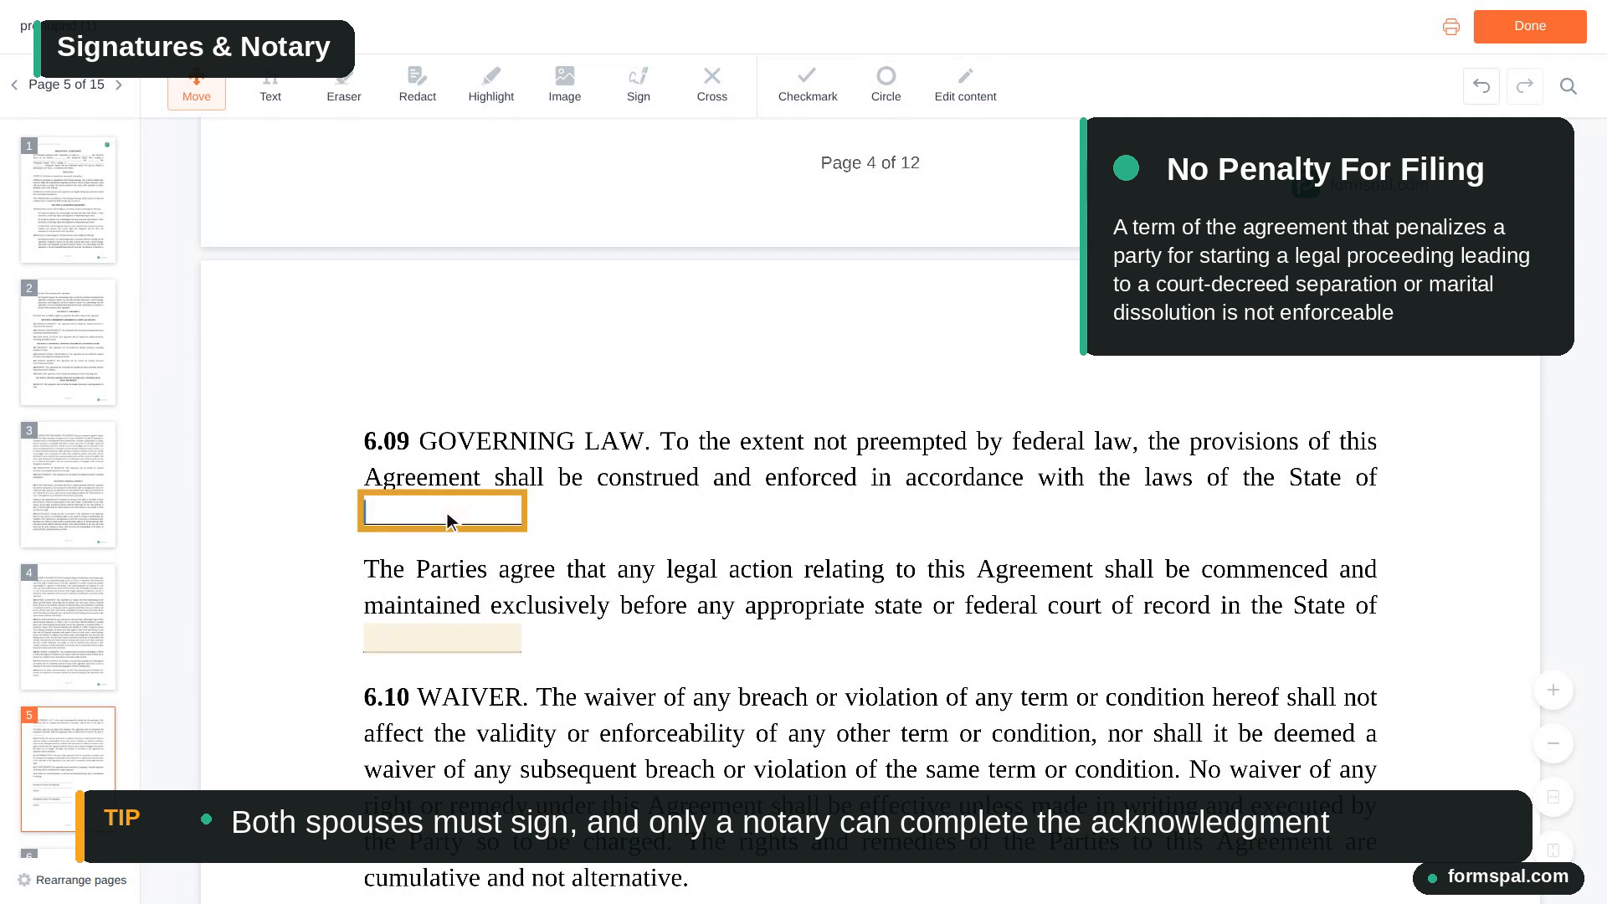